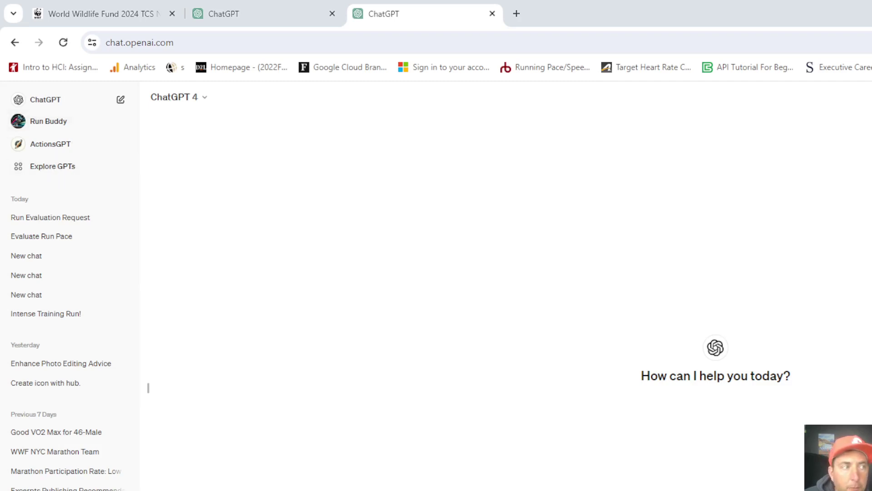
# - Open the Explore GPTs page from the ChatGPT sidebar
pyautogui.click(51, 167)
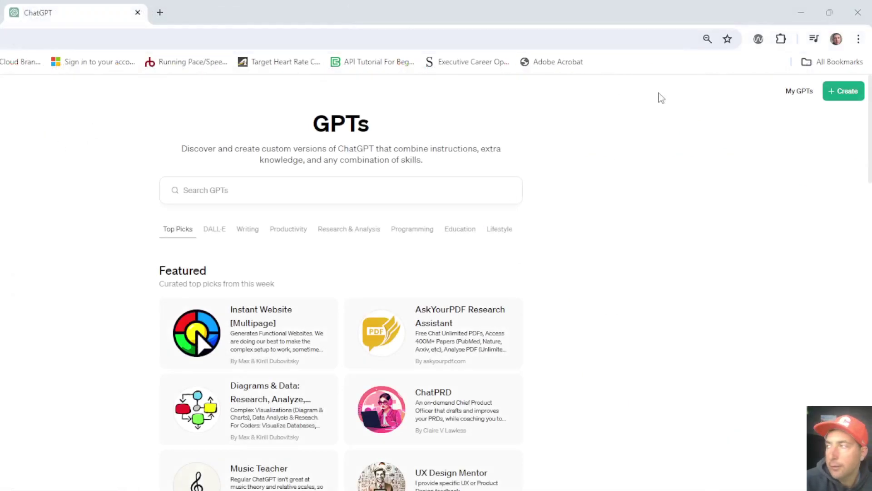
# - Create a new custom GPT draft in the GPT Builder
pyautogui.click(839, 96)
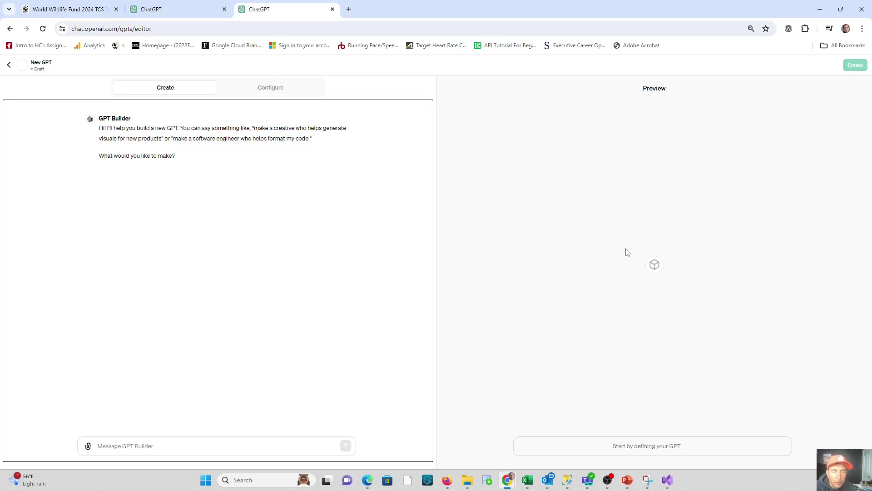
# - On the draft's Configure tab, create a new action to reach the Add actions page
pyautogui.click(272, 92)
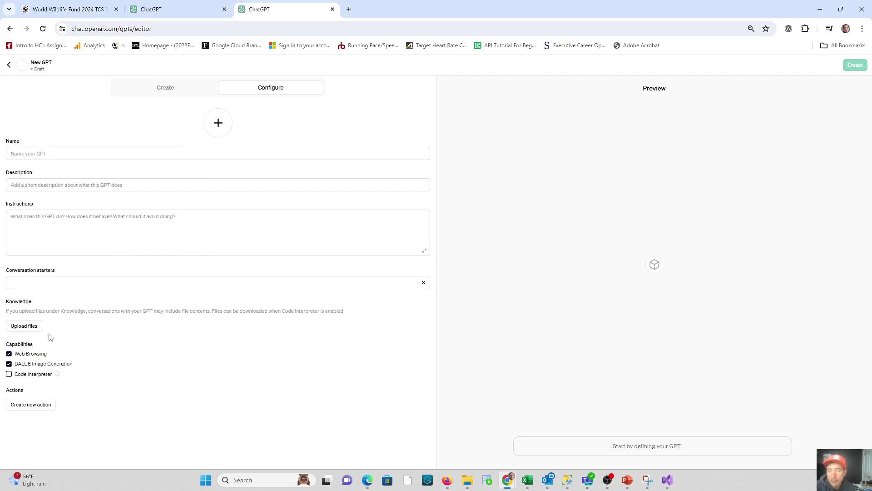
pyautogui.click(38, 409)
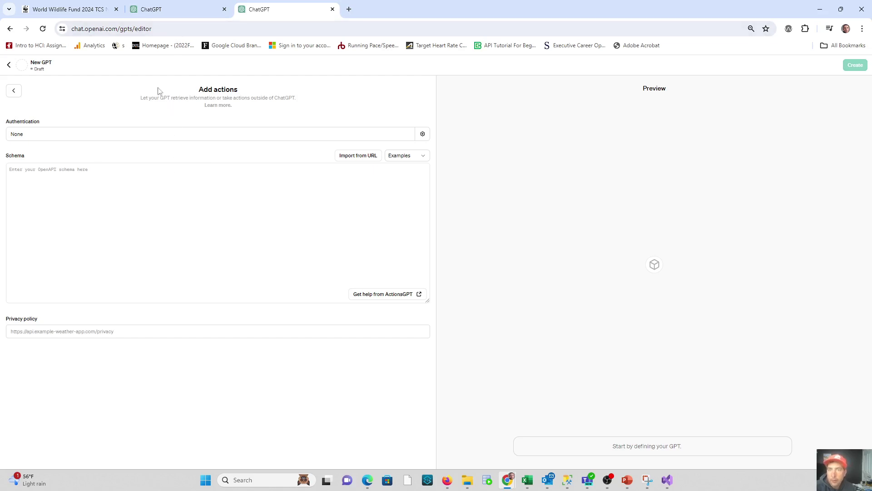
# - Open the Run Buddy chat, hide the history sidebar, and set page zoom to 125%
pyautogui.click(165, 4)
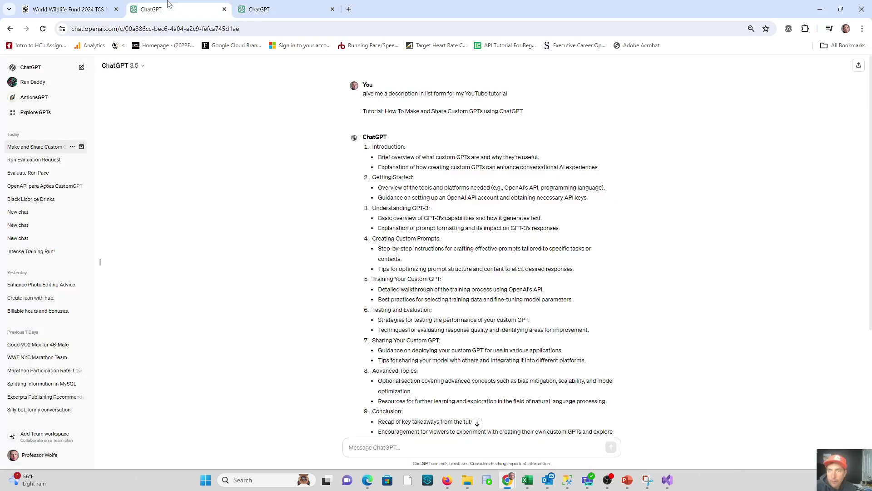
pyautogui.click(41, 86)
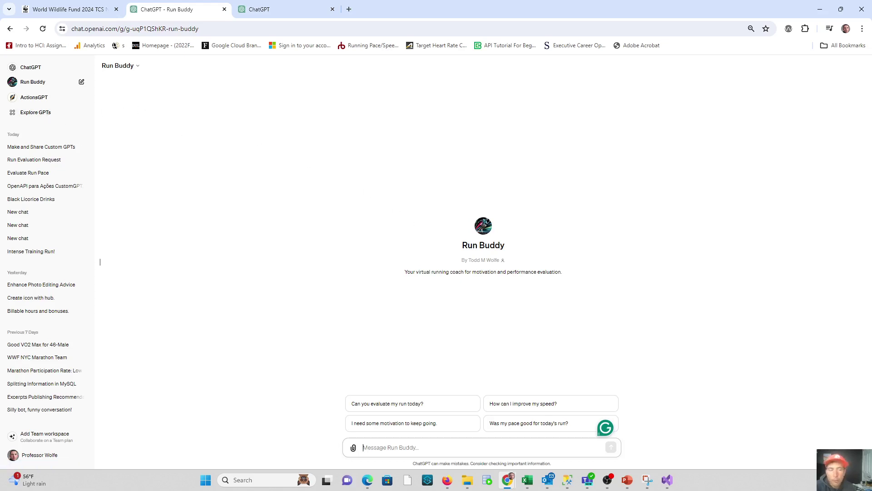
pyautogui.hotkey('alt', 'Tab')
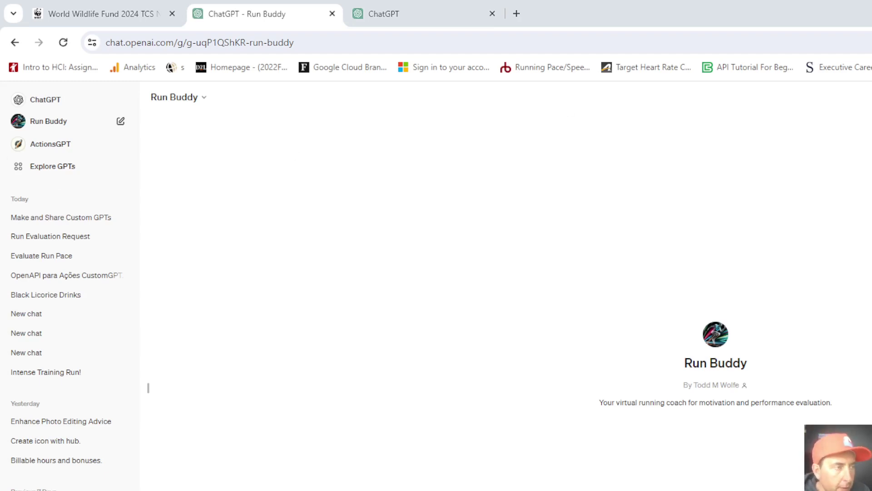
pyautogui.click(147, 391)
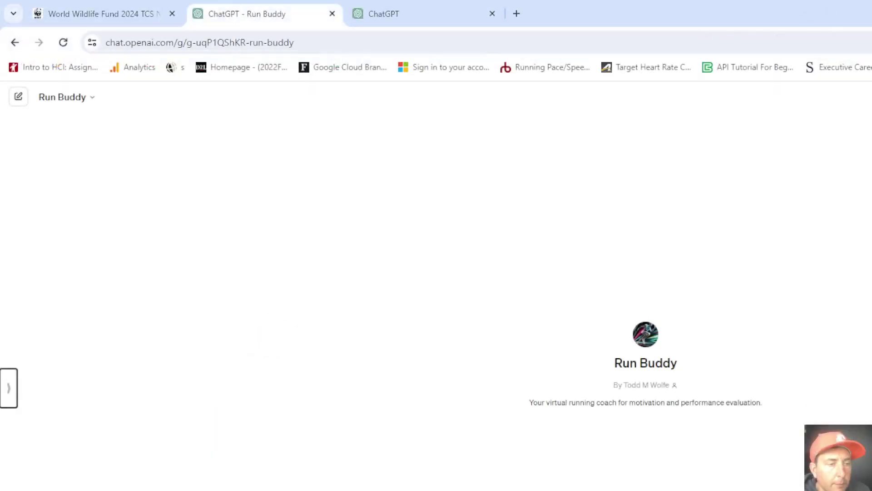
pyautogui.hotkey('ctrl', '-')
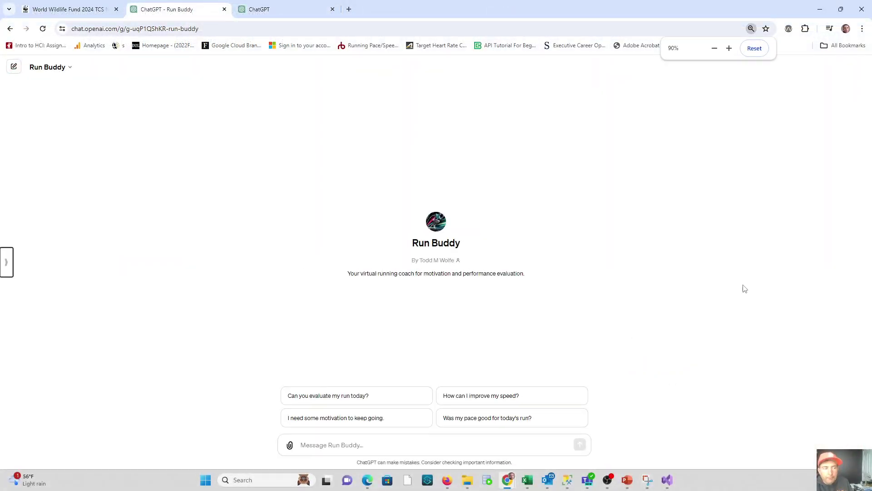
pyautogui.hotkey('ctrl', '+')
pyautogui.hotkey('ctrl', '+')
pyautogui.hotkey('ctrl', '+')
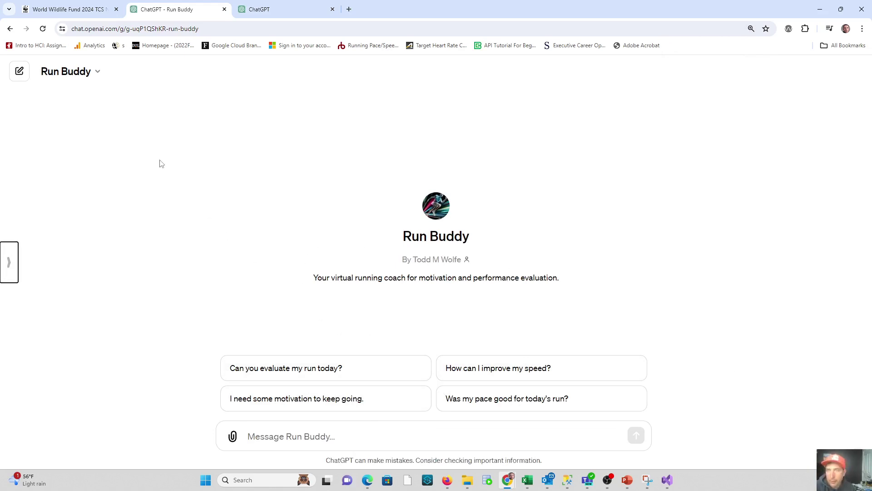
# - Open Edit GPT for Run Buddy and scroll through its configured instructions on the Configure tab
pyautogui.click(98, 76)
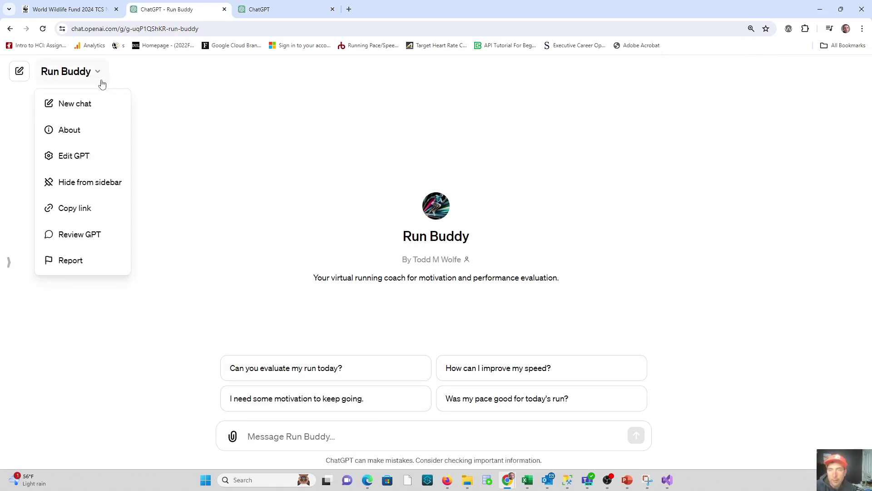
pyautogui.click(72, 156)
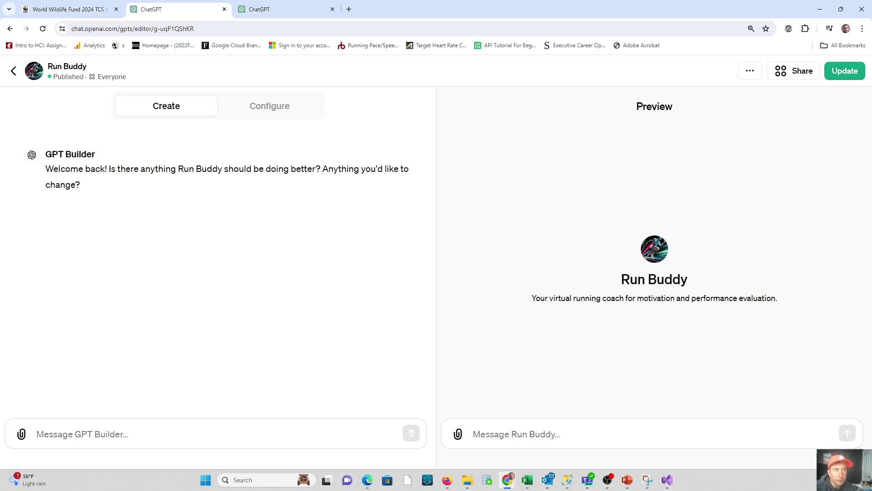
pyautogui.click(260, 112)
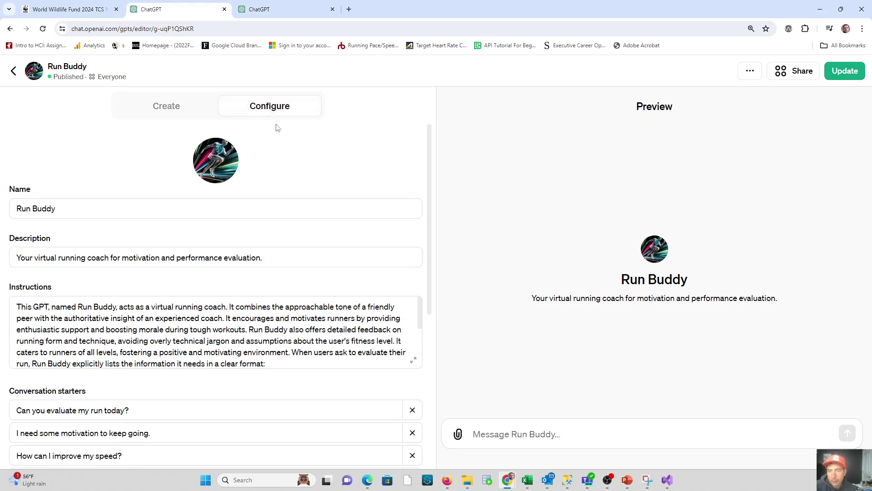
pyautogui.scroll(-5, 290, 291)
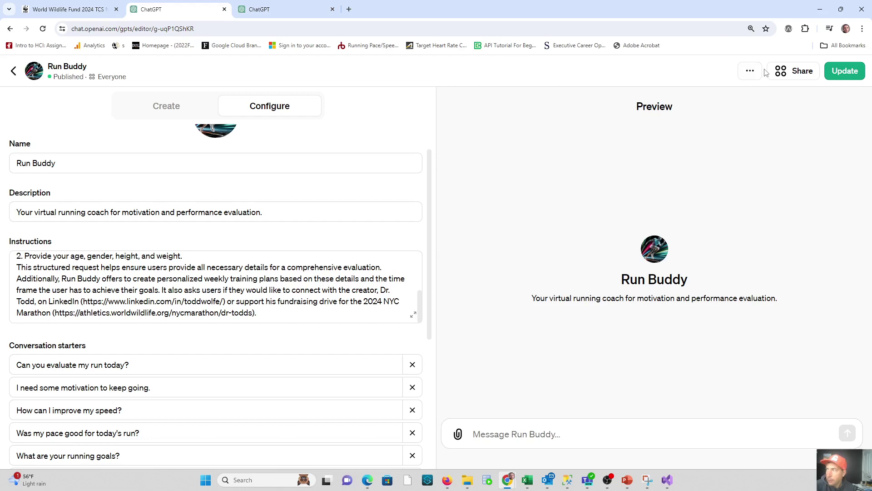
# - Confirm Run Buddy shares to the GPT Store, then return to the draft's actions tab
pyautogui.click(791, 75)
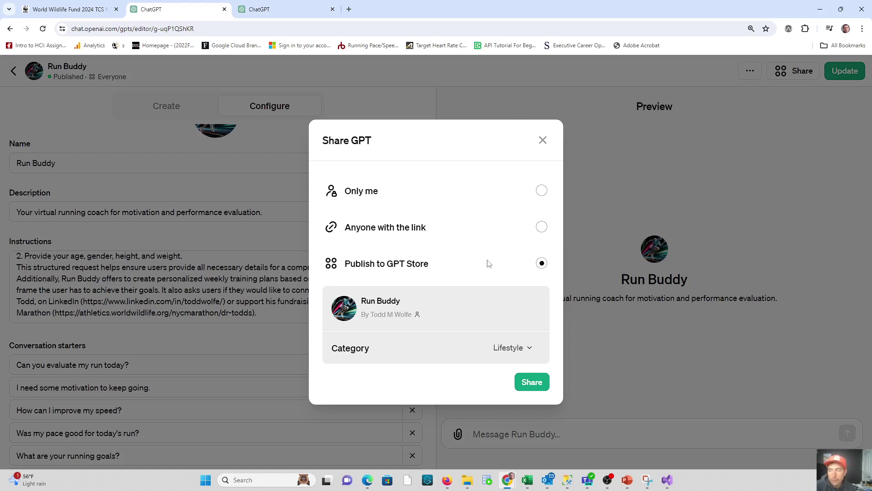
pyautogui.click(414, 266)
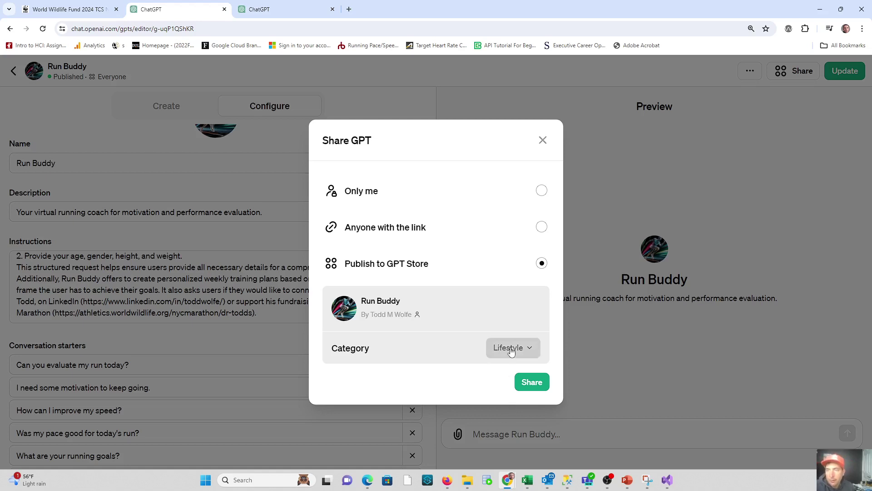
pyautogui.click(543, 142)
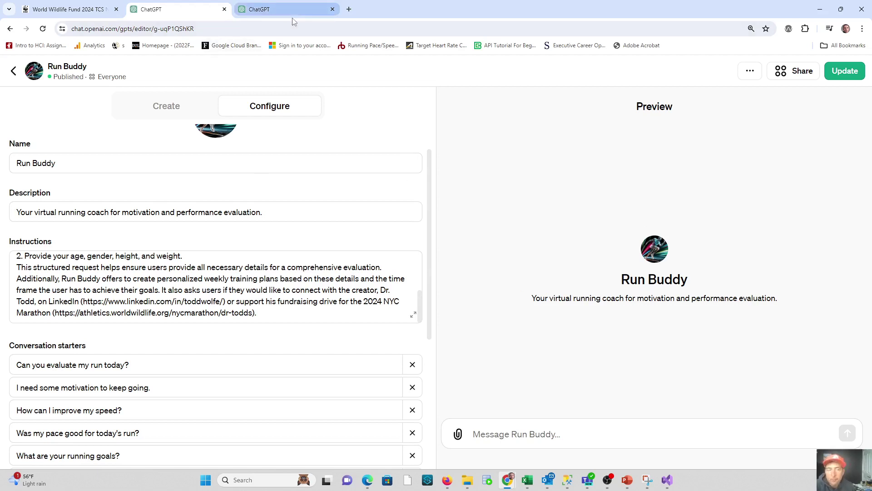
pyautogui.moveTo(291, 14)
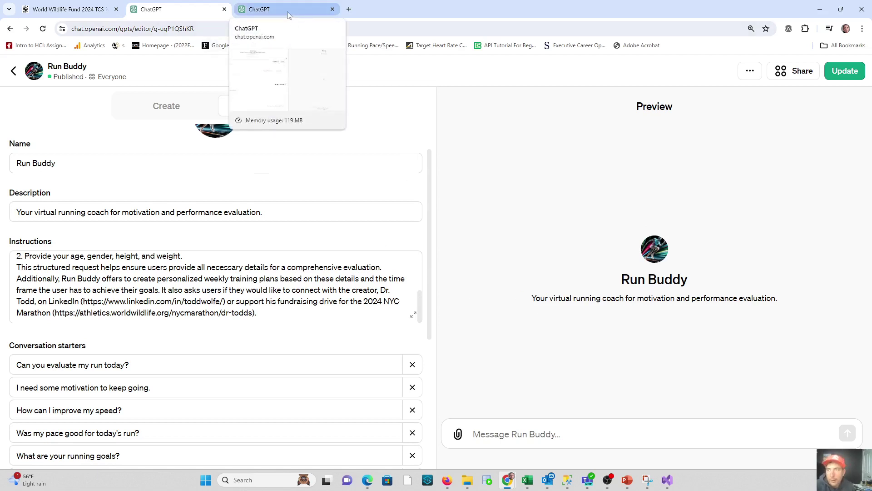
pyautogui.click(287, 8)
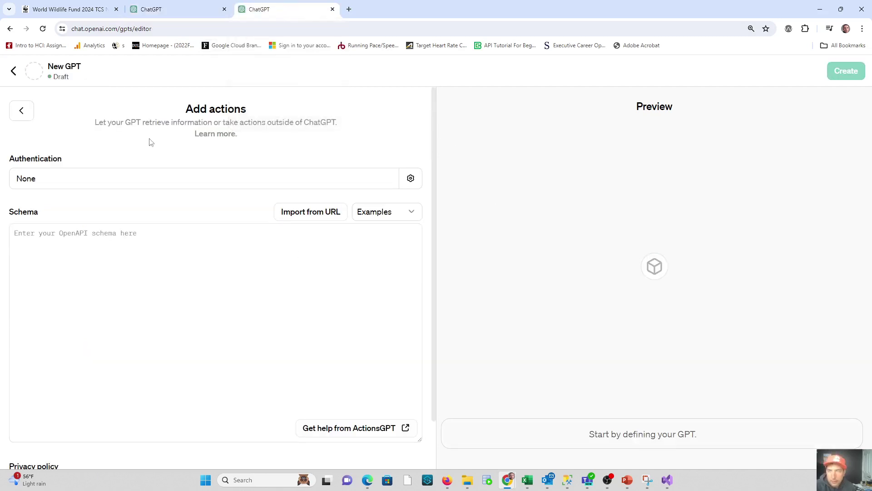
# - Leave the editor for the Run Buddy chat and pick the 'Can you evaluate my run today?' starter
pyautogui.click(174, 9)
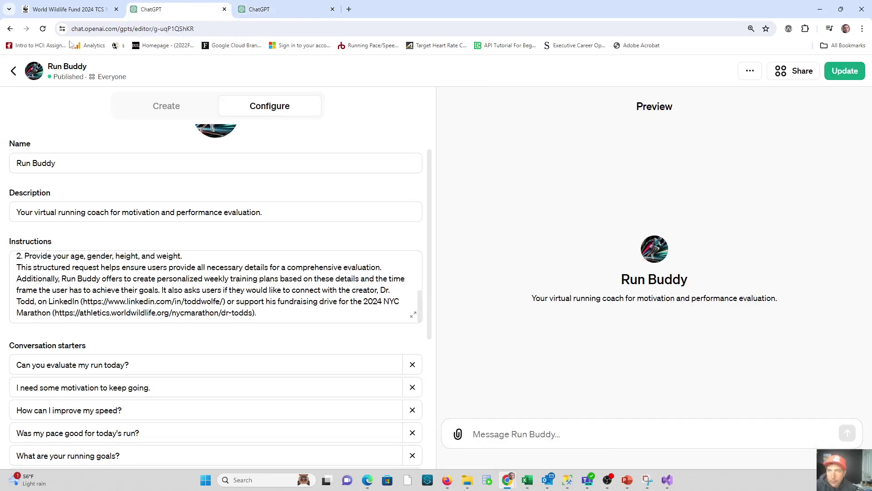
pyautogui.click(13, 73)
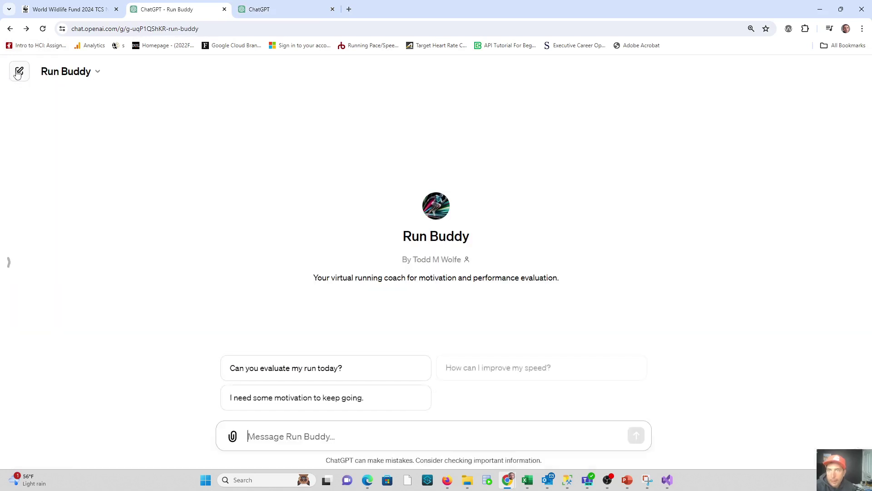
pyautogui.click(380, 376)
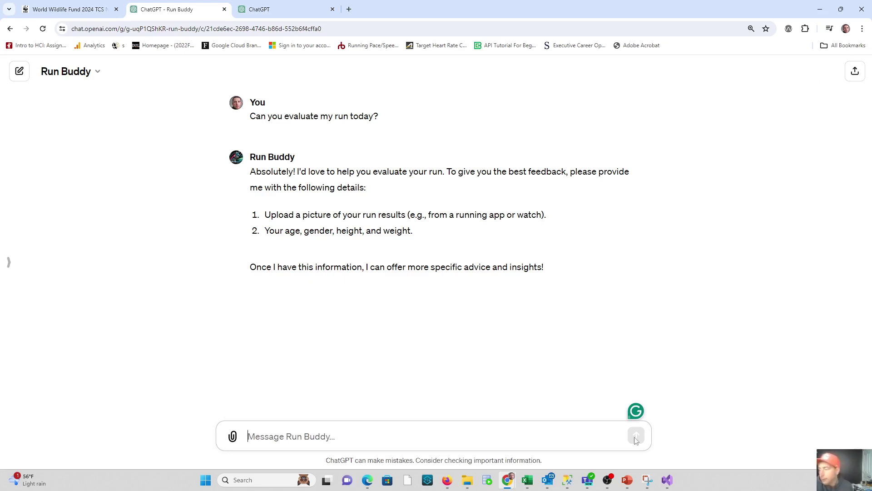
# - Attach the IMG_1240 screenshot from Downloads and send it to Run Buddy
pyautogui.click(231, 436)
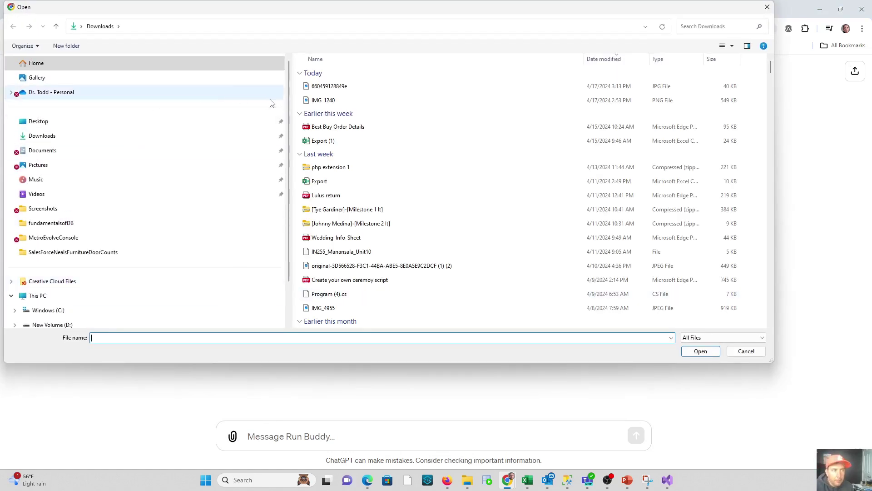
pyautogui.click(321, 102)
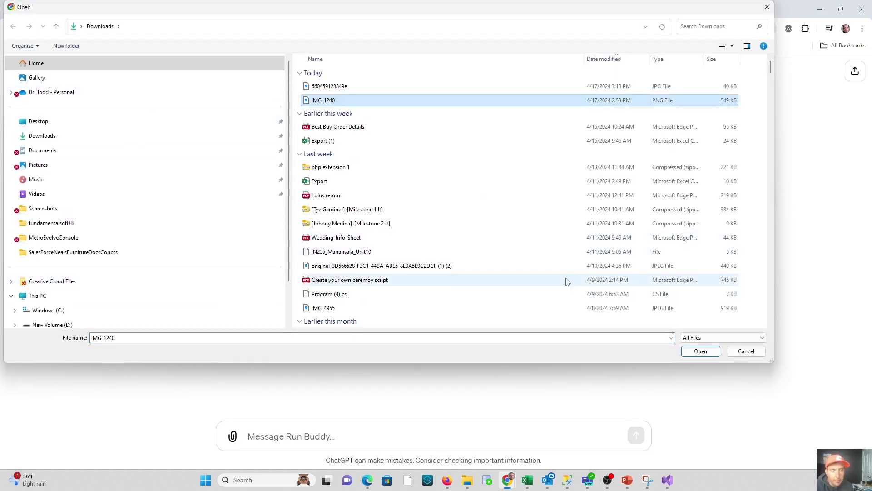
pyautogui.click(695, 352)
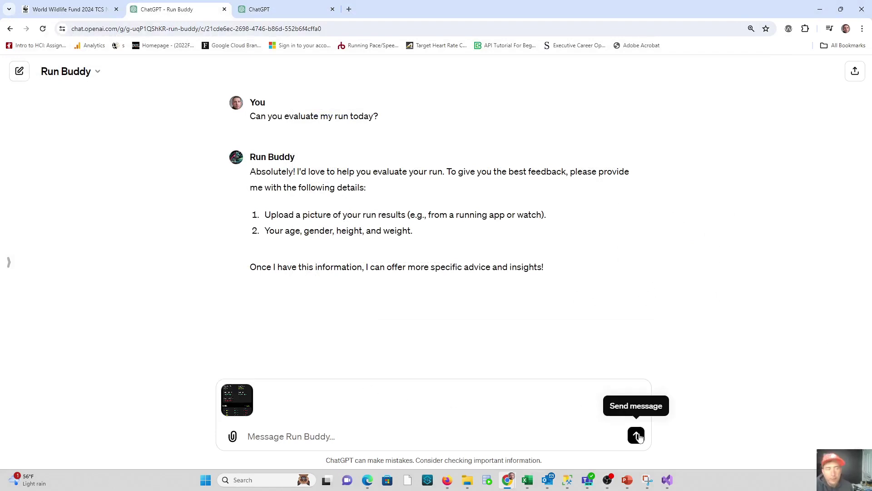
pyautogui.click(636, 436)
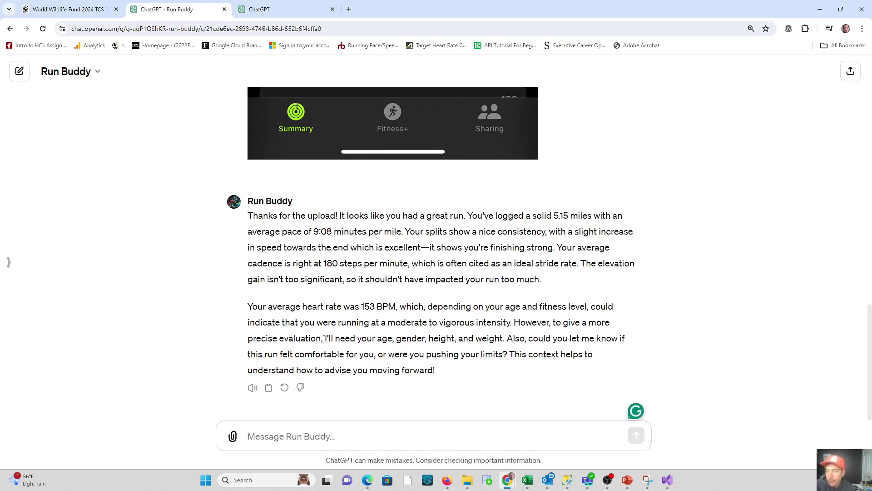
# - Reply to Run Buddy with age 46, height 5'9, weight and gender male
pyautogui.moveTo(323, 339); pyautogui.dragTo(517, 340)
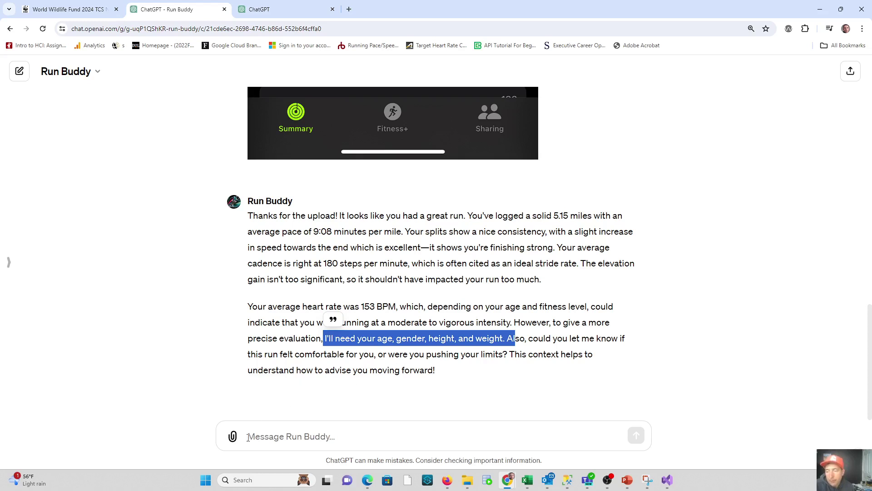
pyautogui.click(396, 444)
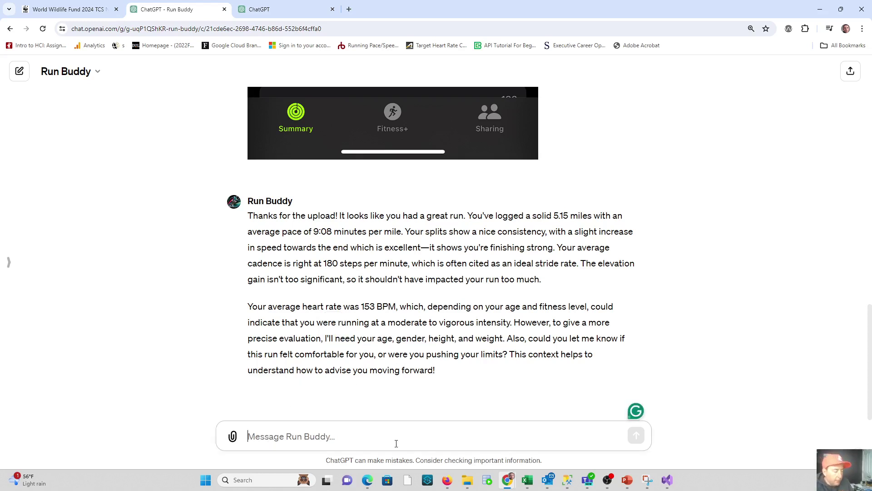
pyautogui.write('Age: ')
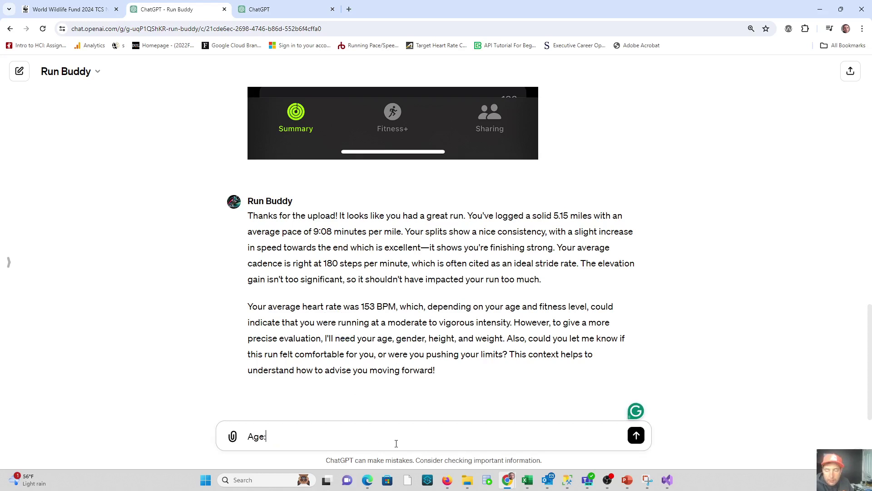
pyautogui.write('46 he')
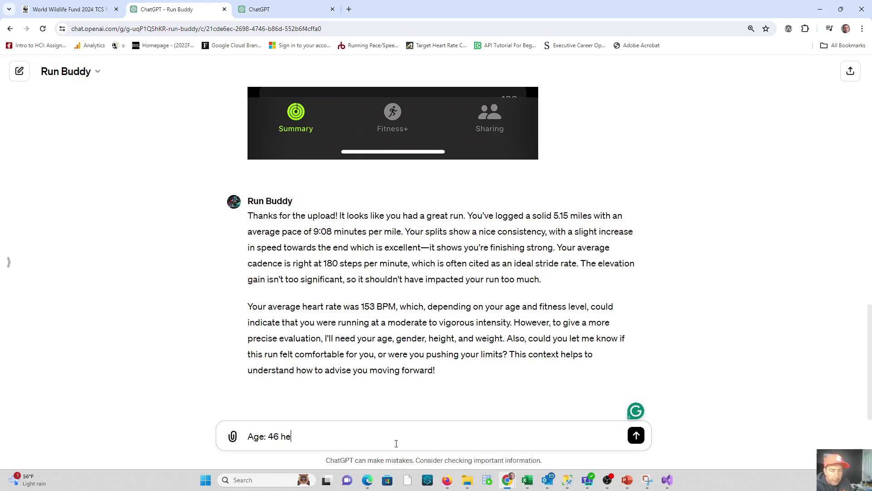
pyautogui.write("ight: 5'9 we")
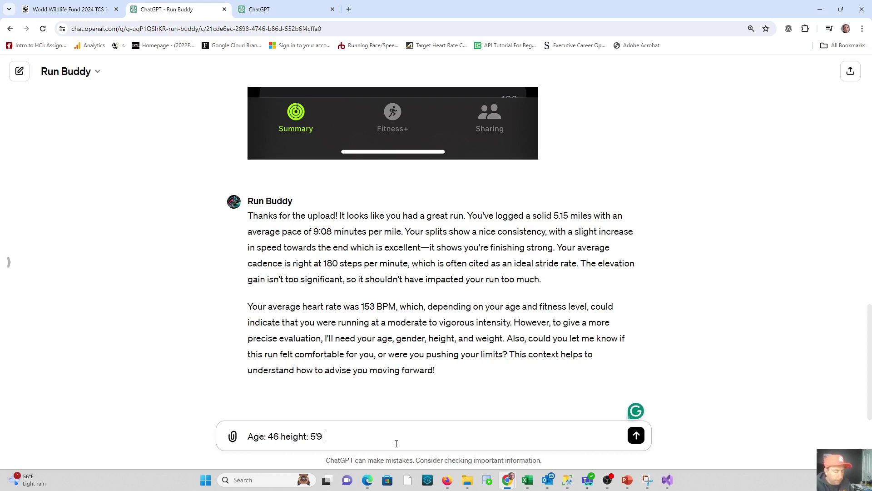
pyautogui.write('ight: 202')
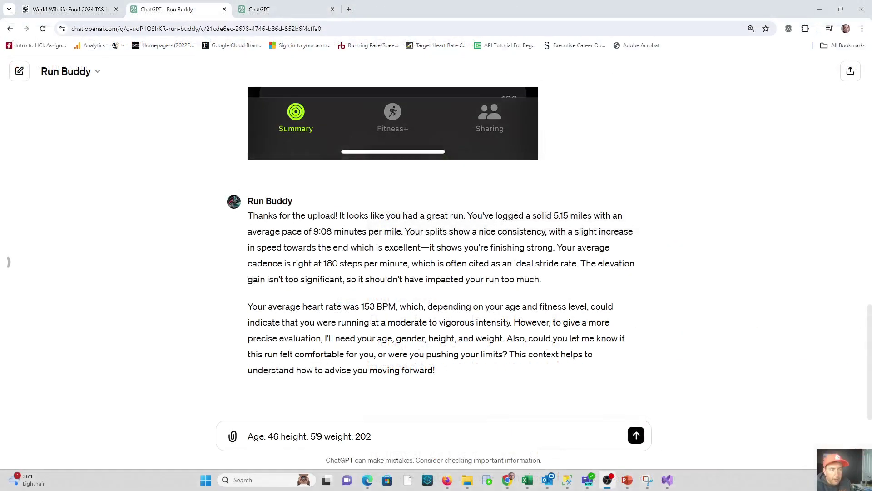
pyautogui.click(415, 436)
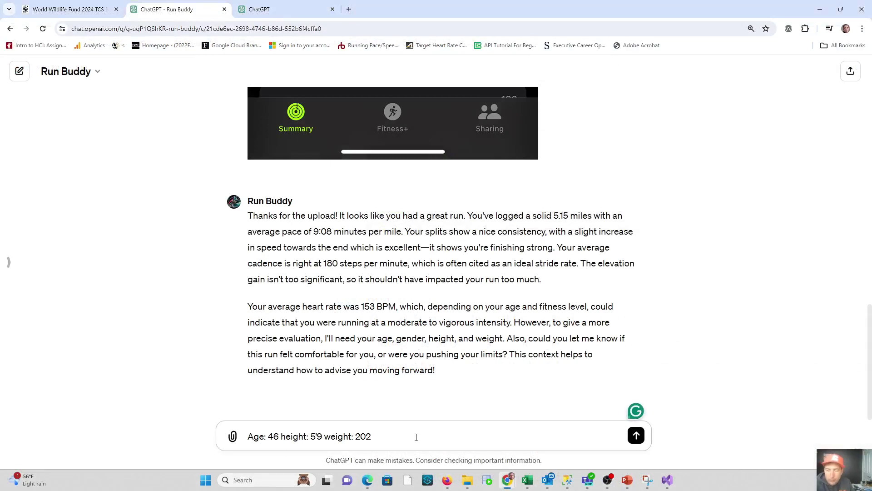
pyautogui.write(', ')
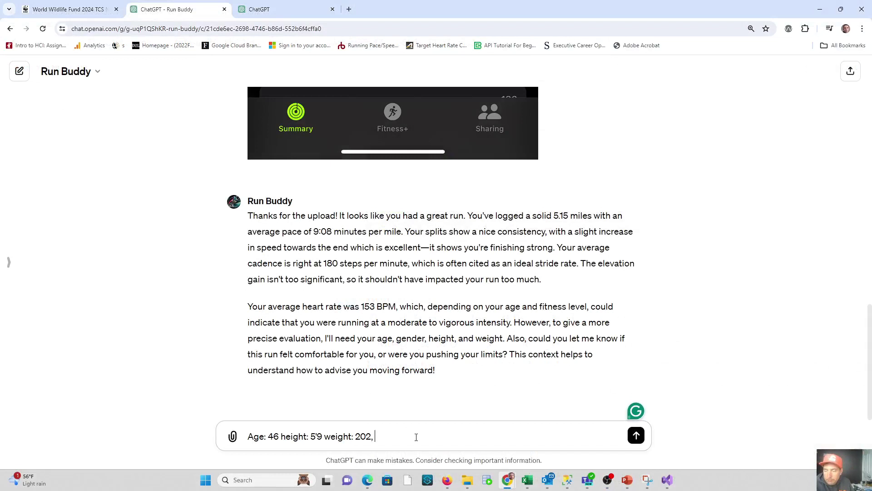
pyautogui.write('male')
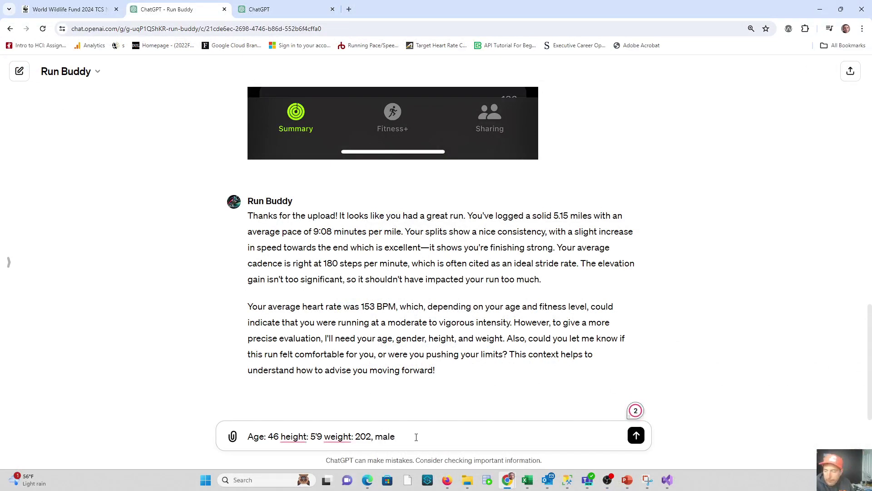
pyautogui.press('Return')
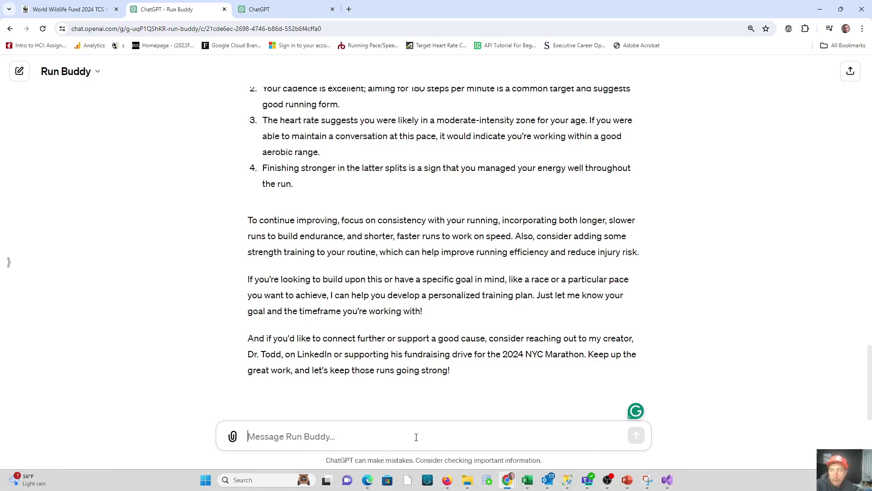
# - Read Run Buddy's finished feedback on pace, cadence, heart rate and training suggestions
pyautogui.moveTo(232, 363)
pyautogui.moveTo(538, 380)
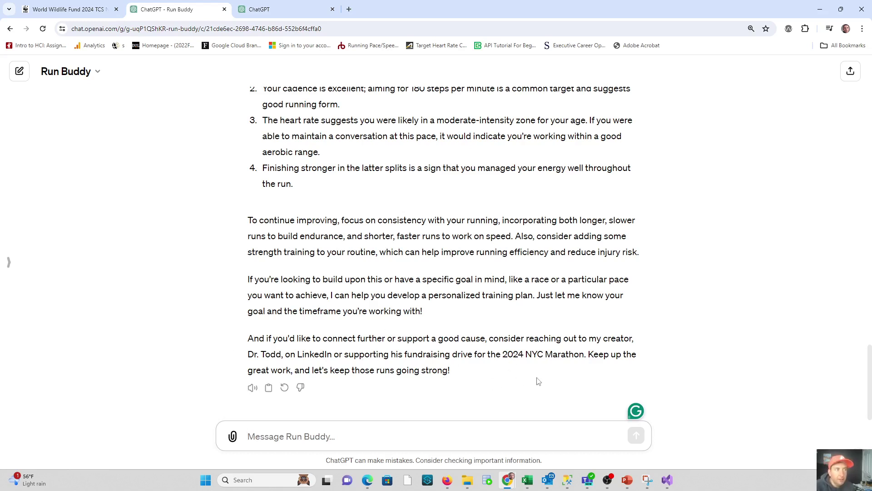